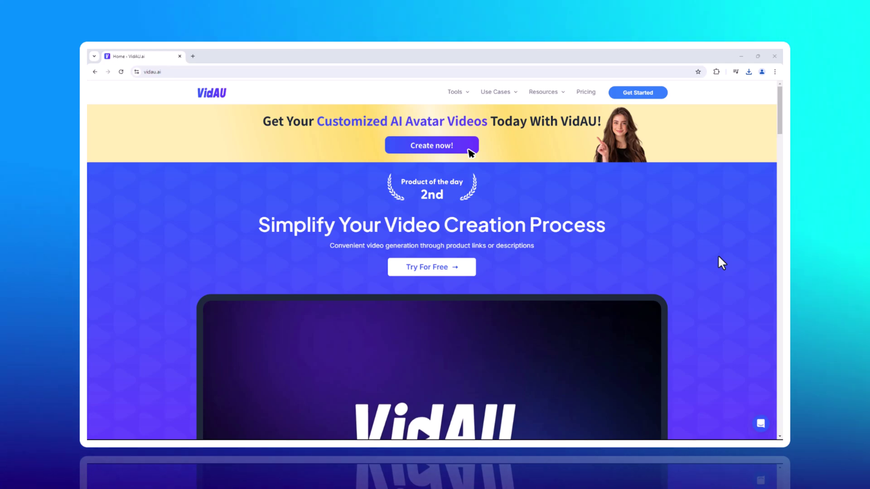
Browse the VidAU home page and replay the finished demo video from the start
scroll(718, 257, "down", 4)
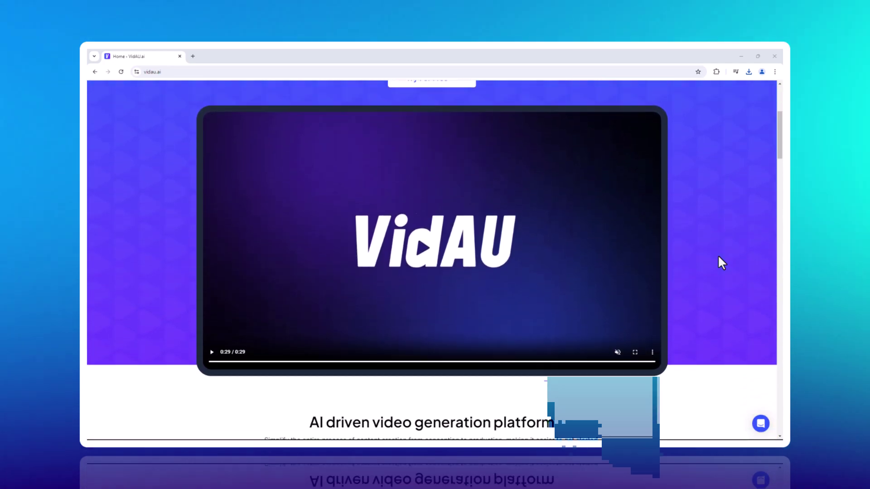
scroll(718, 257, "up", 1)
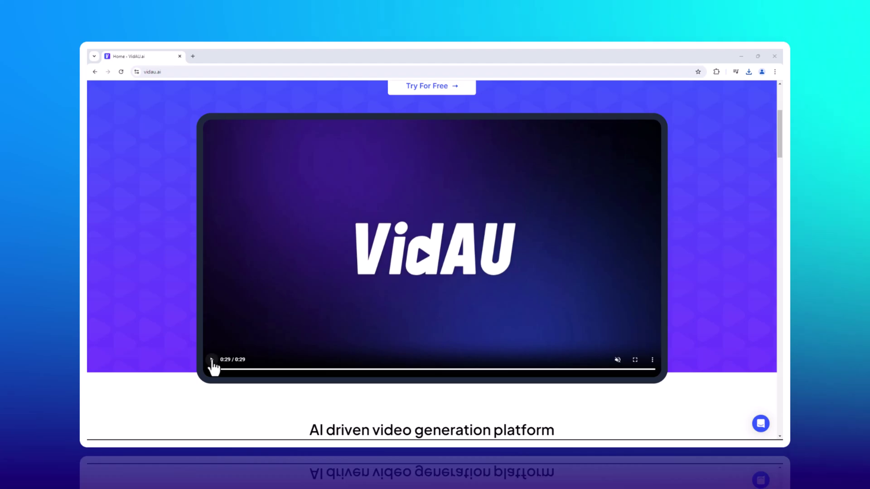
left_click(211, 359)
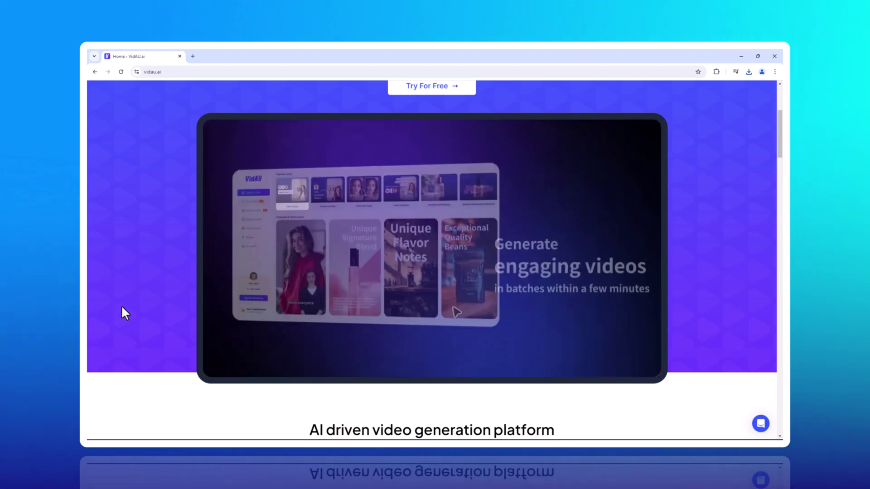
scroll(122, 308, "down", 1)
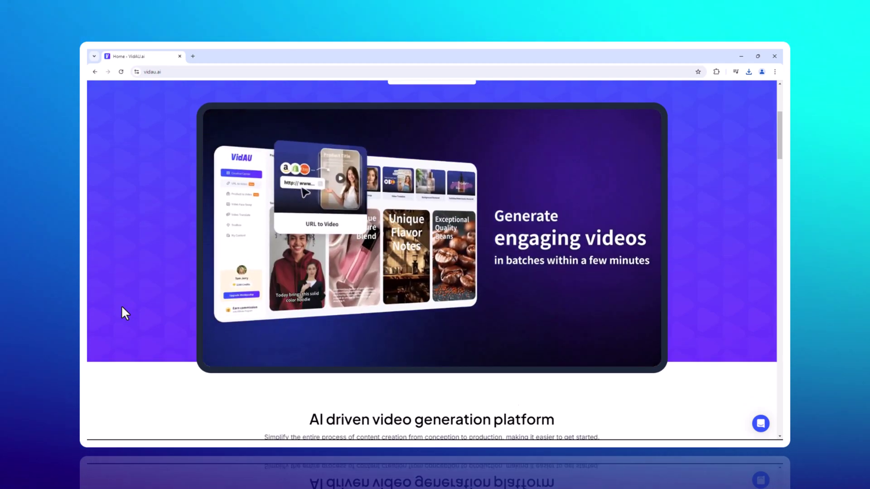
scroll(121, 306, "down", 8)
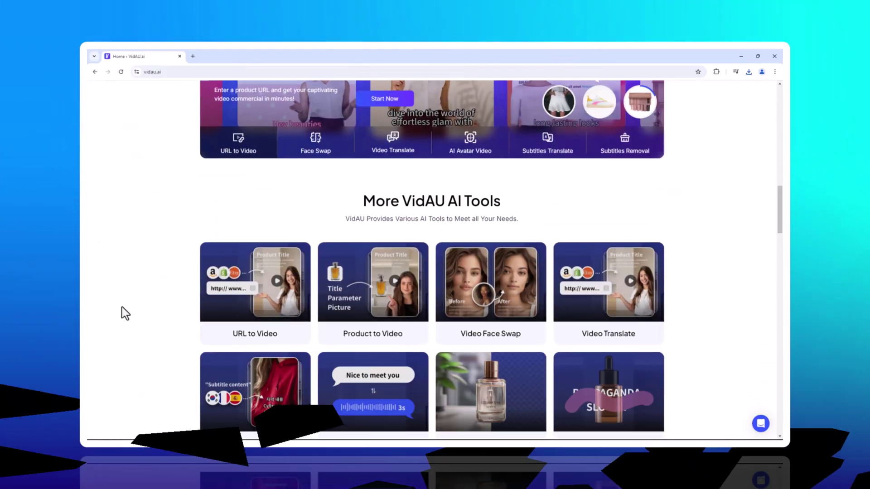
scroll(122, 307, "down", 3)
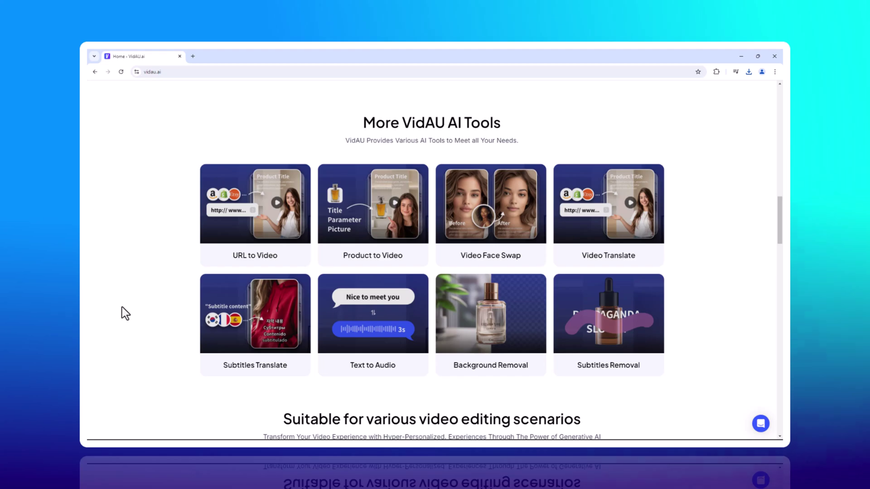
scroll(122, 307, "down", 2)
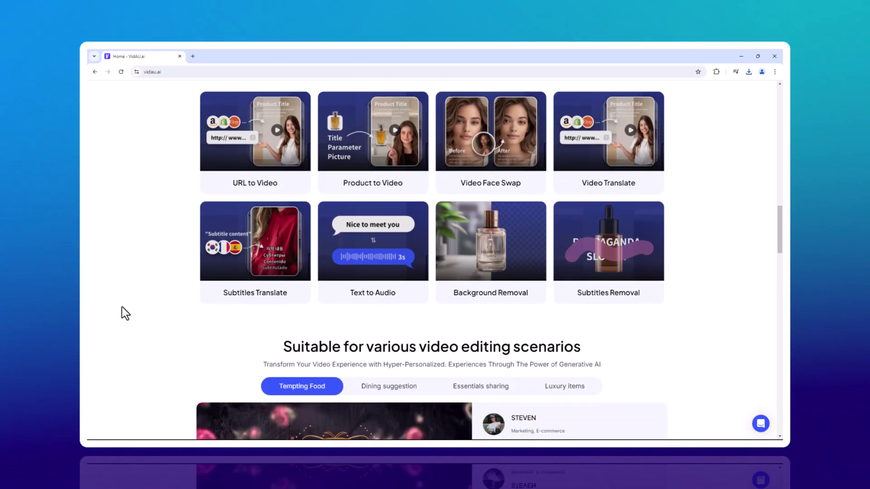
scroll(121, 307, "down", 10)
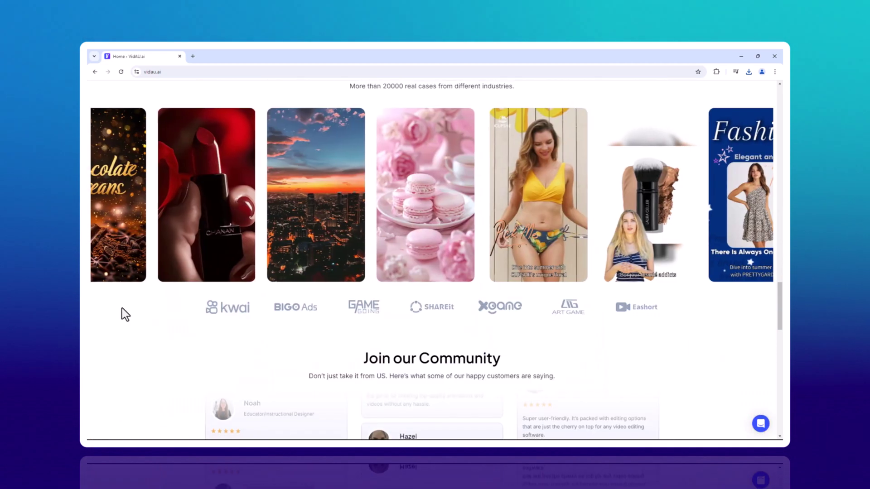
Reload the home page, enter the web app, and scroll through its template videos
left_click(200, 94)
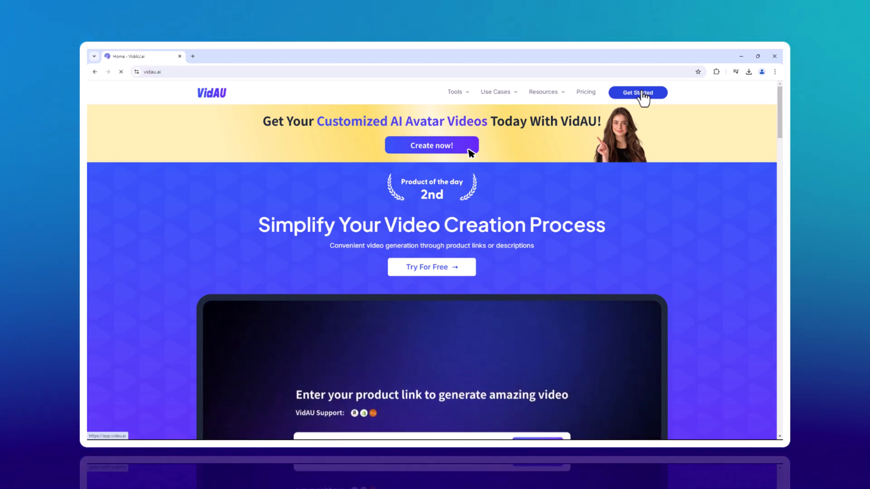
left_click(642, 94)
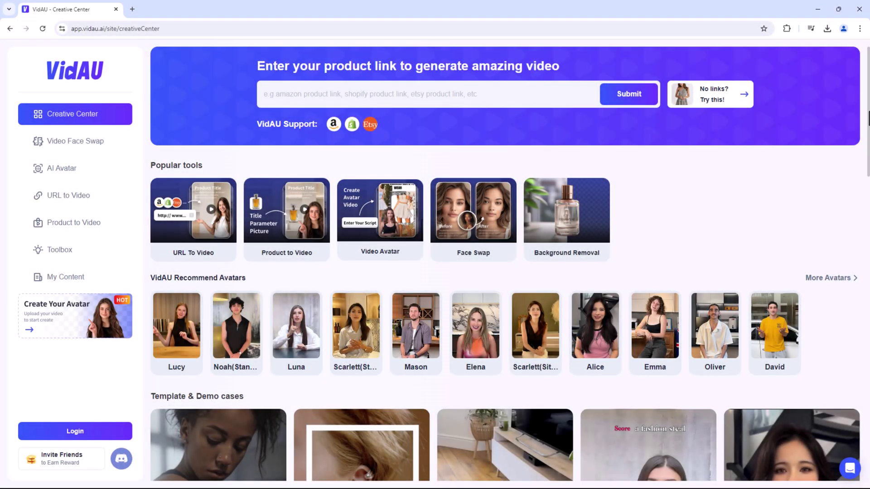
scroll(810, 188, "down", 2)
scroll(505, 264, "down", 7)
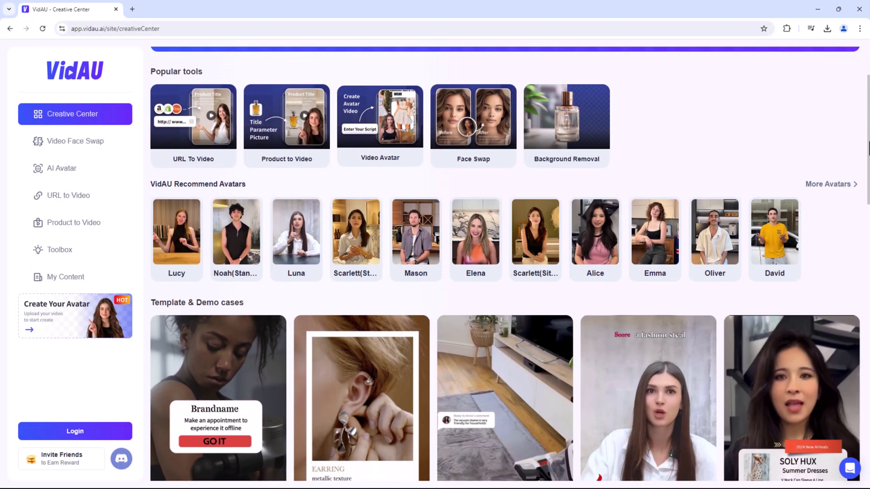
scroll(504, 264, "down", 12)
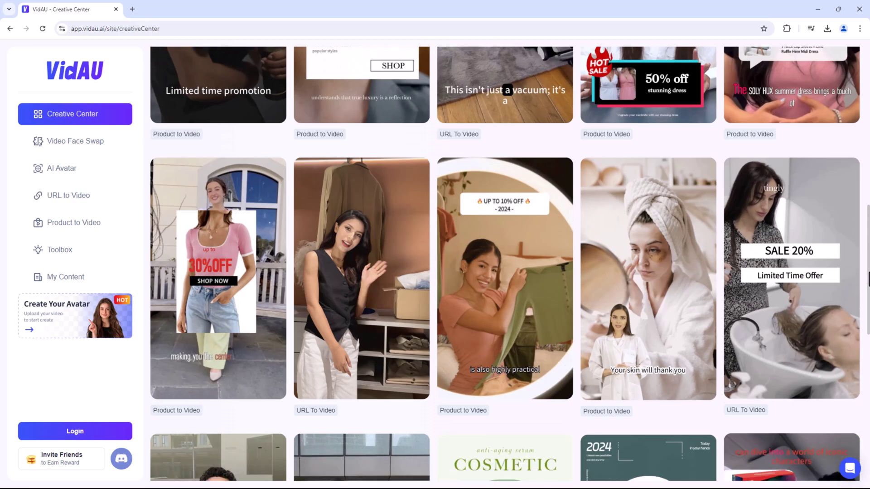
scroll(505, 264, "down", 1)
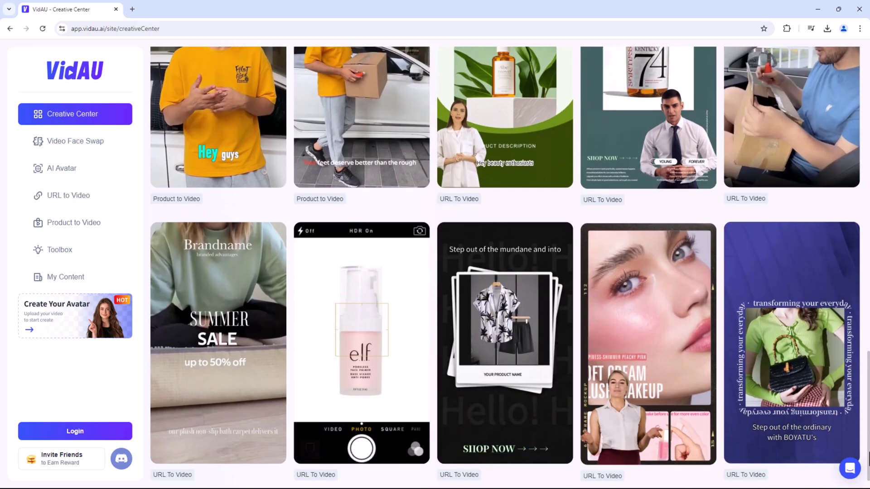
scroll(868, 457, "up", 20)
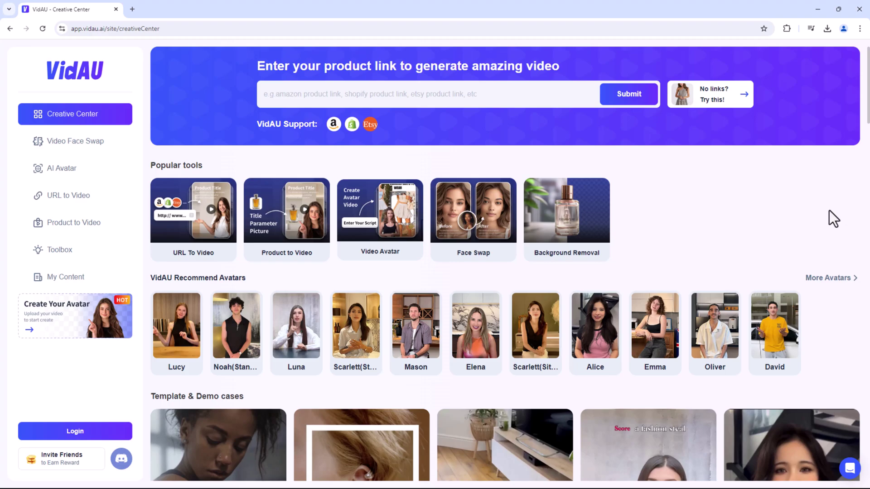
Open the Video Face Swap tool and load the first template video for swapping
left_click(83, 149)
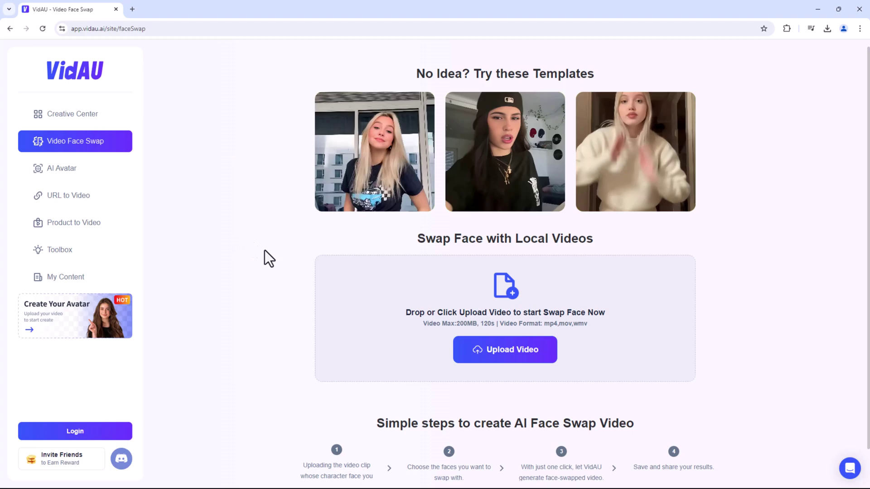
left_click(372, 166)
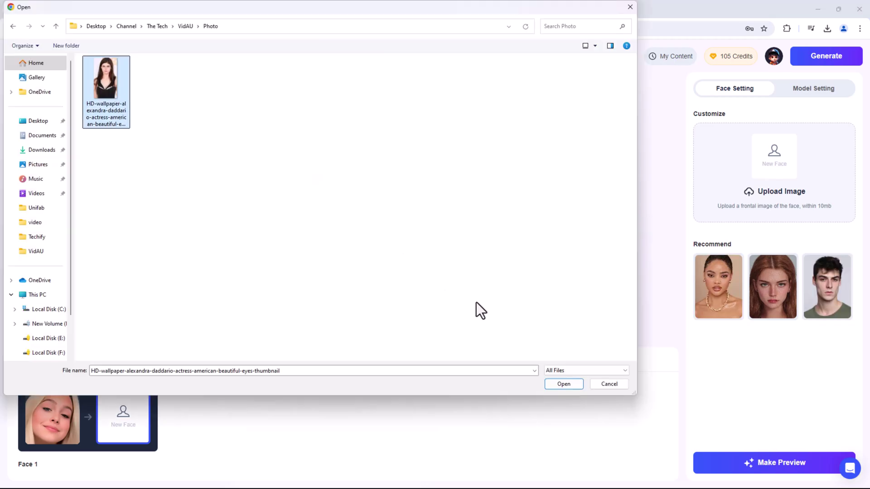
Put the uploaded face photo on Face 1, set face enhancement to Higher quality, and generate
left_click(565, 384)
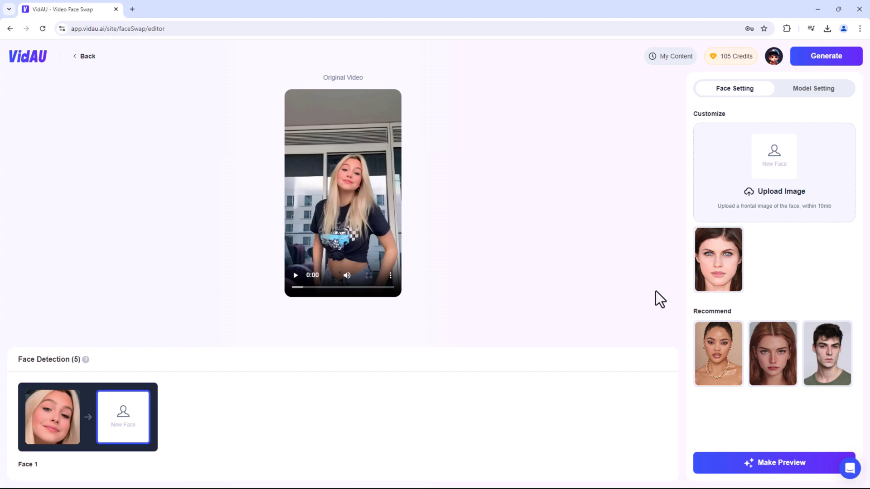
left_click(727, 274)
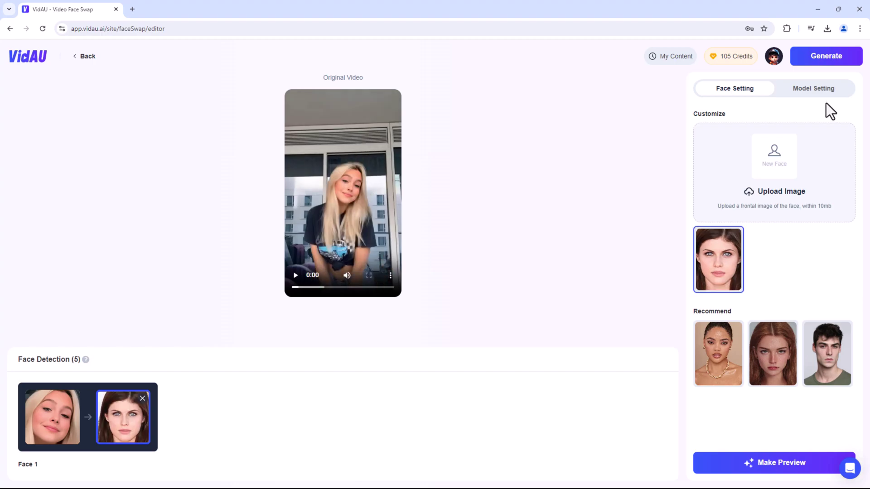
left_click(828, 91)
left_click(756, 139)
left_click(825, 139)
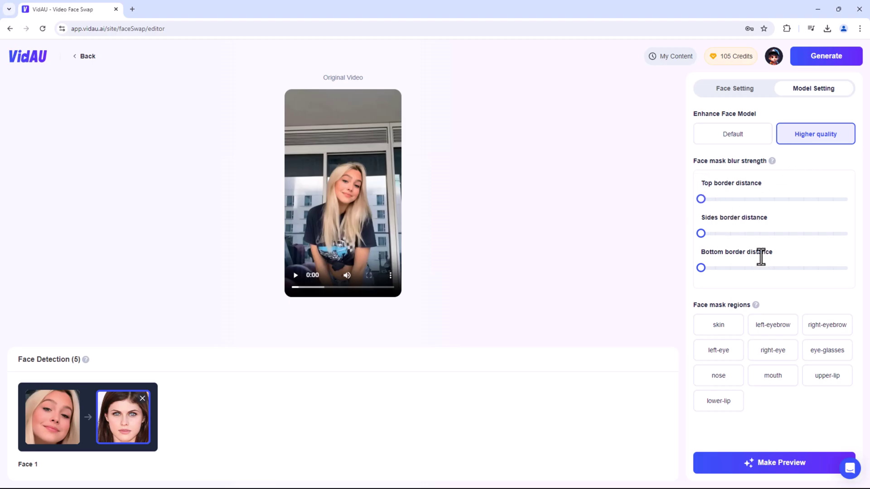
left_click(824, 58)
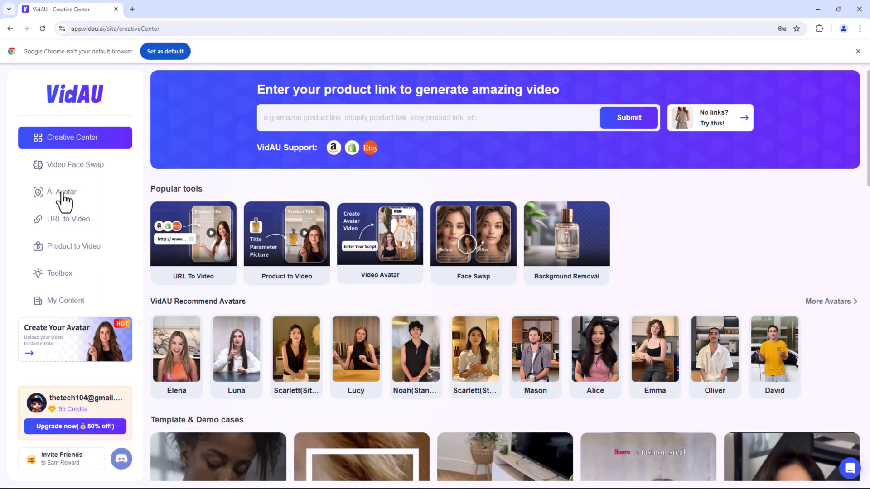
Open AI Avatar and scroll the VidAU Recommend Avatars grid down to the Sarah card
left_click(64, 201)
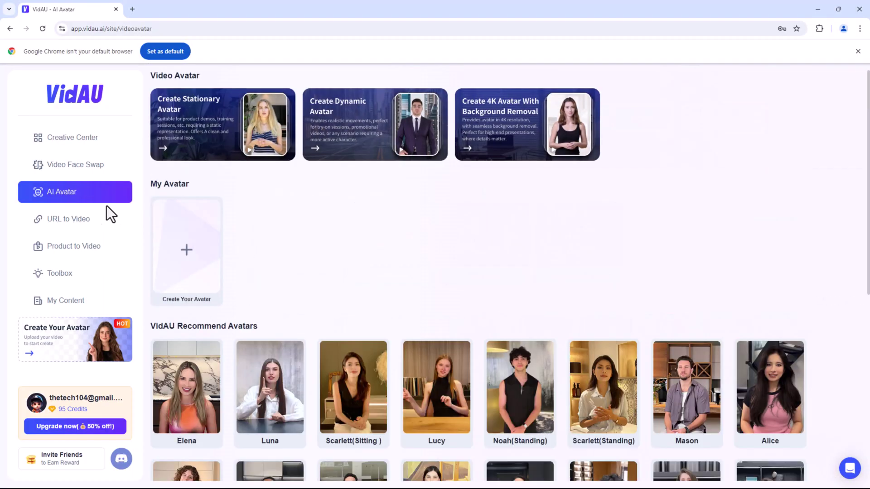
scroll(421, 232, "down", 7)
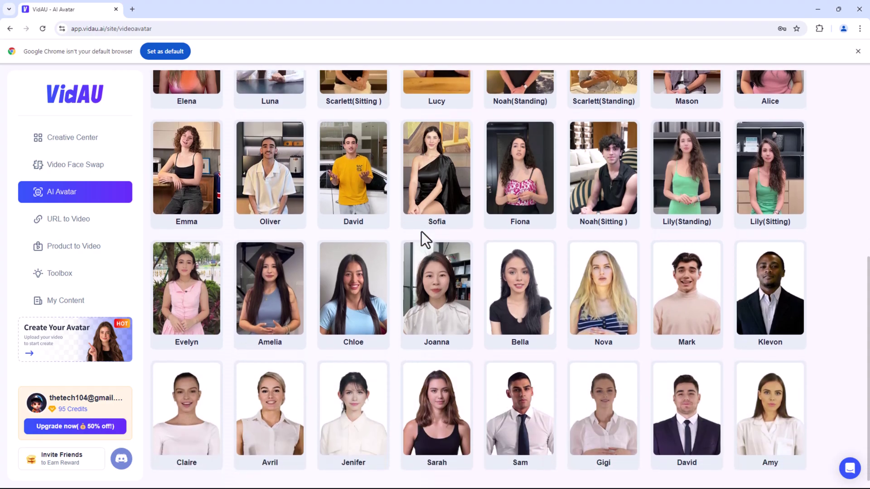
mouse_move(278, 226)
left_click_drag(868, 375, 868, 259)
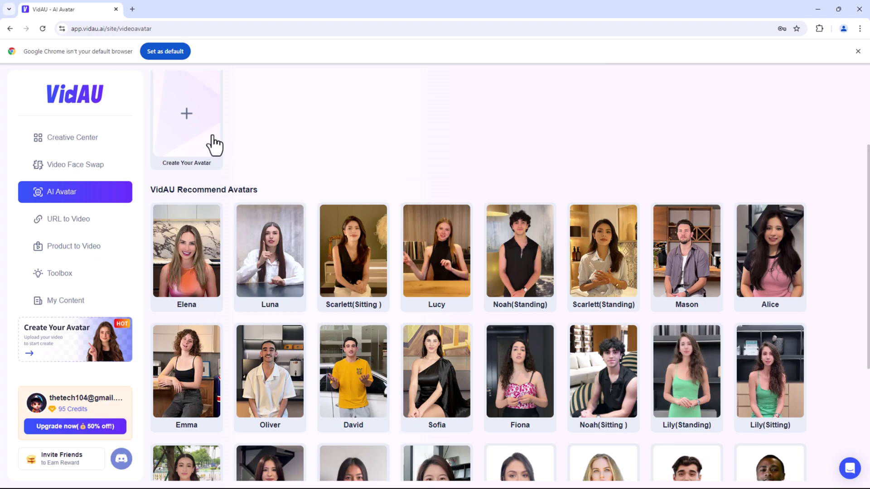
scroll(500, 139, "down", 5)
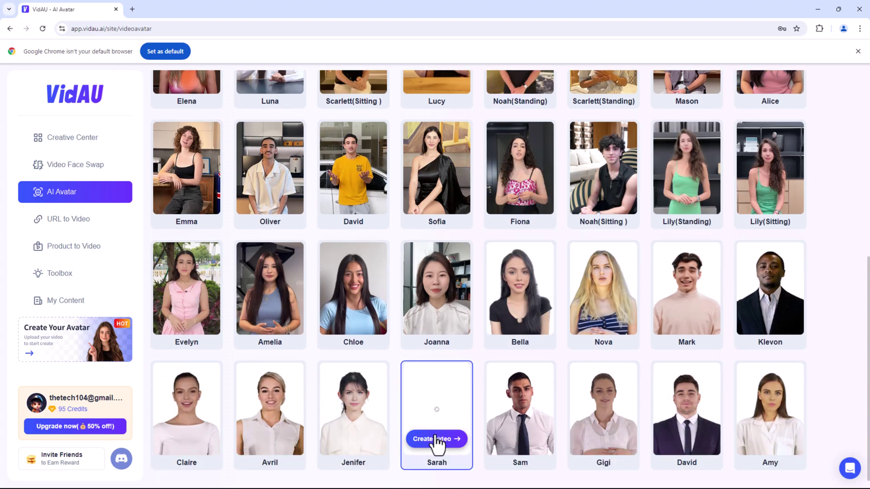
Create a Sarah video in English with script 'Welcome back to Thetech channell please sub'
left_click(435, 439)
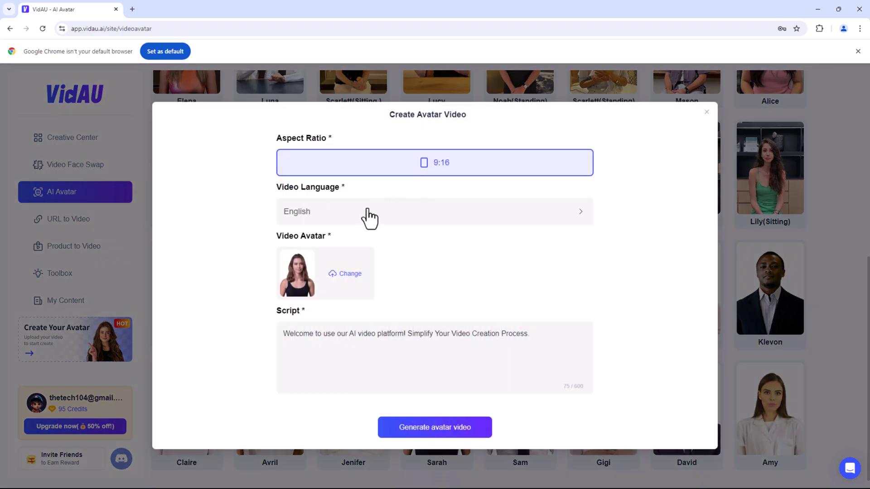
left_click(378, 214)
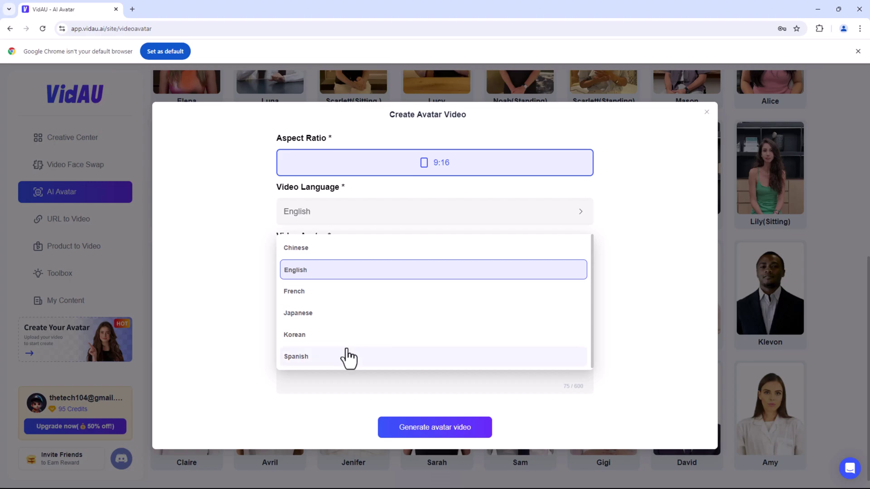
left_click(317, 272)
left_click_drag(471, 337, 280, 348)
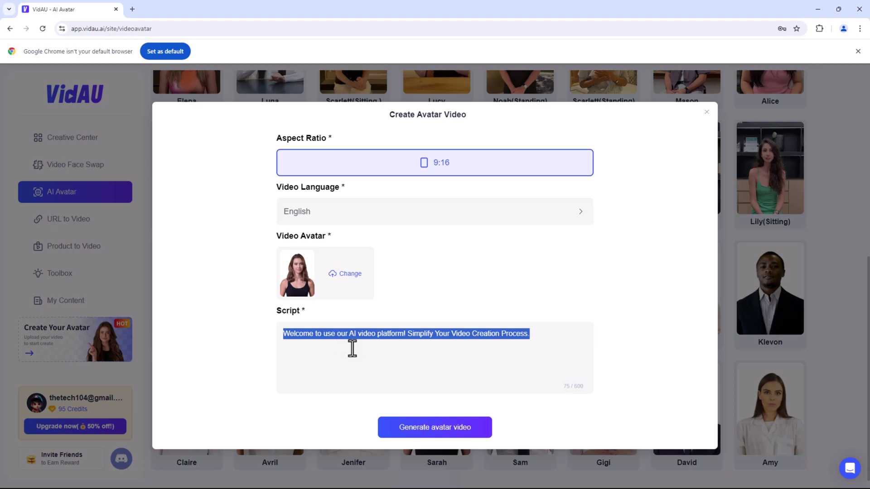
key("BackSpace")
type("Welcome back to Thetech channell please subscribe my channel and click on bell icon, you never miss new updates.")
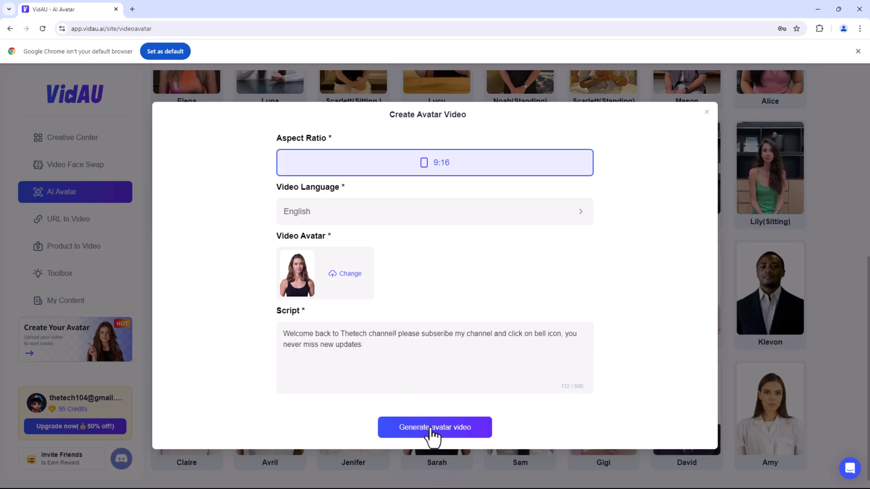
left_click(430, 428)
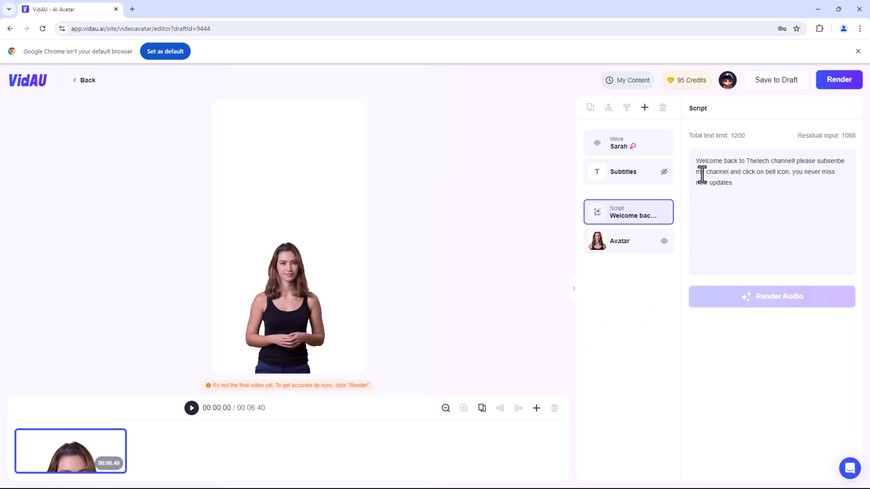
Review the Subtitles, Voice and Script layers, then render the Sarah avatar video
left_click(633, 181)
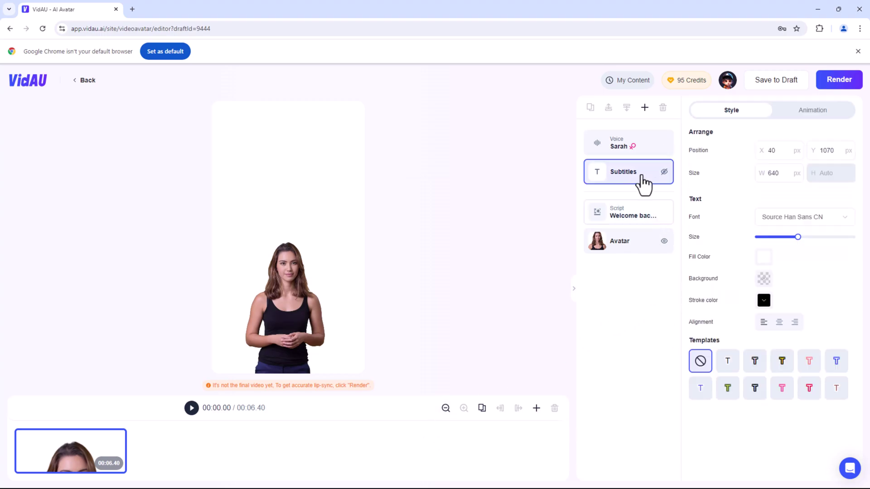
left_click(627, 149)
scroll(839, 218, "down", 3)
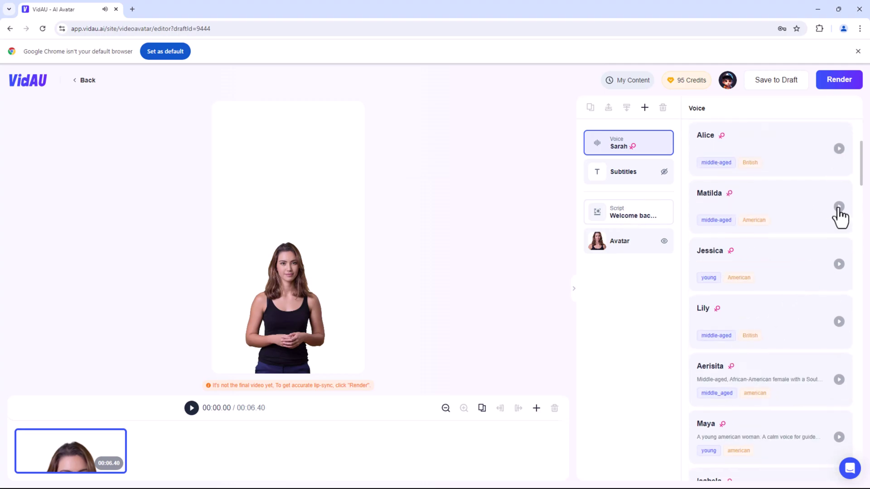
left_click(629, 212)
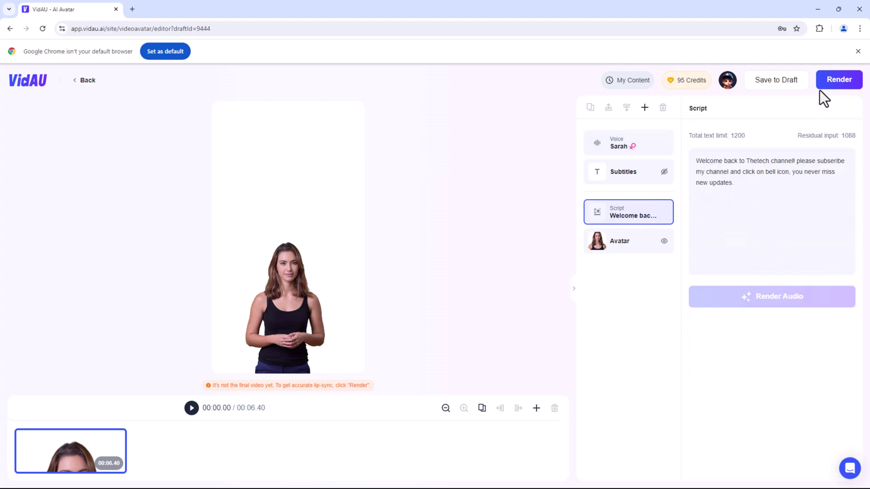
left_click(836, 81)
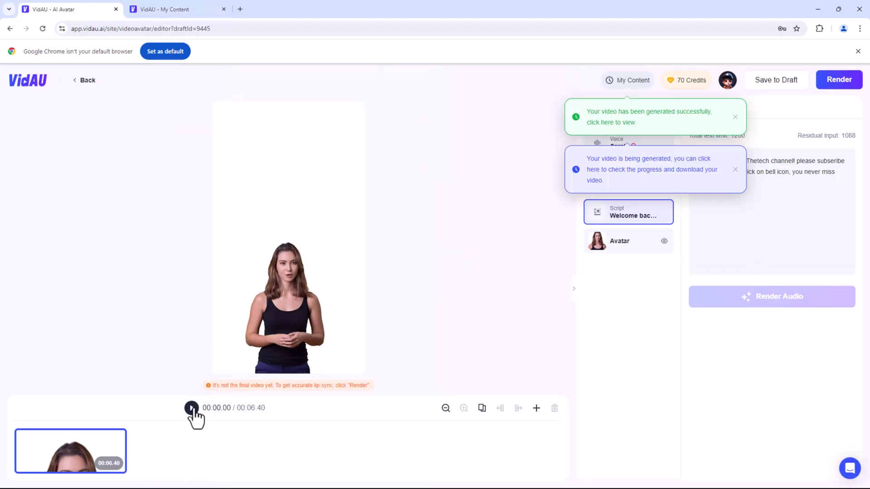
Import the sample Amazon dress link into URL to Video and generate its product page
left_click(191, 408)
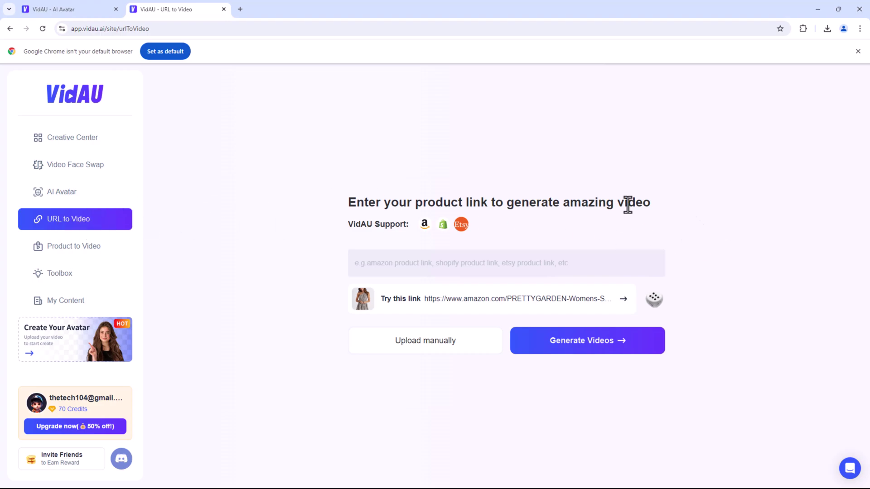
left_click(492, 260)
key("ctrl+v")
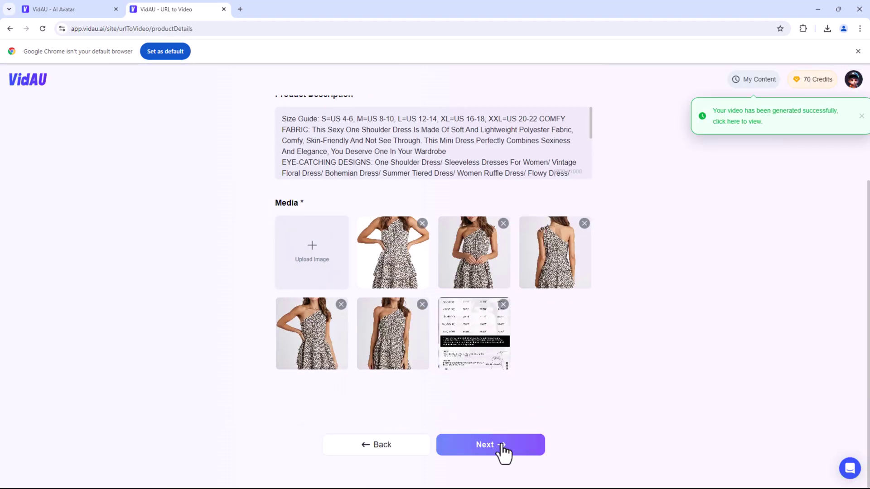
left_click(501, 452)
left_click(291, 355)
left_click(320, 355)
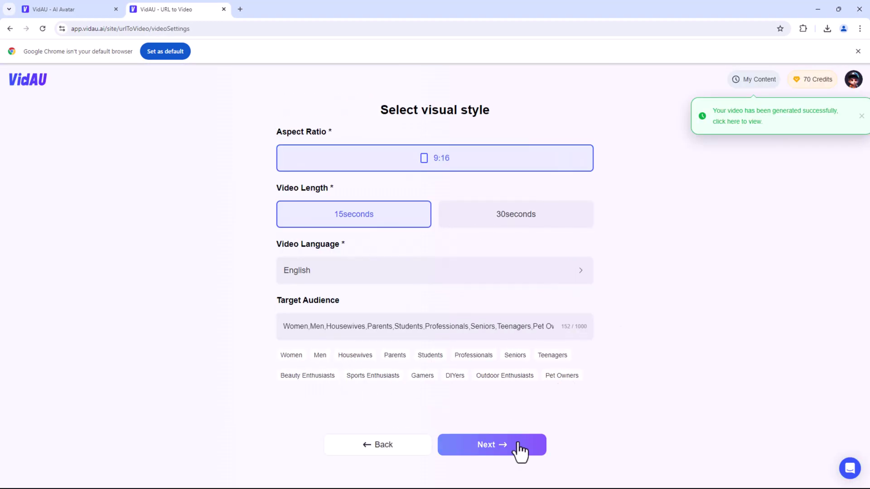
Accept the settings and Boho Chic script to create the project, then preview style two
left_click(520, 452)
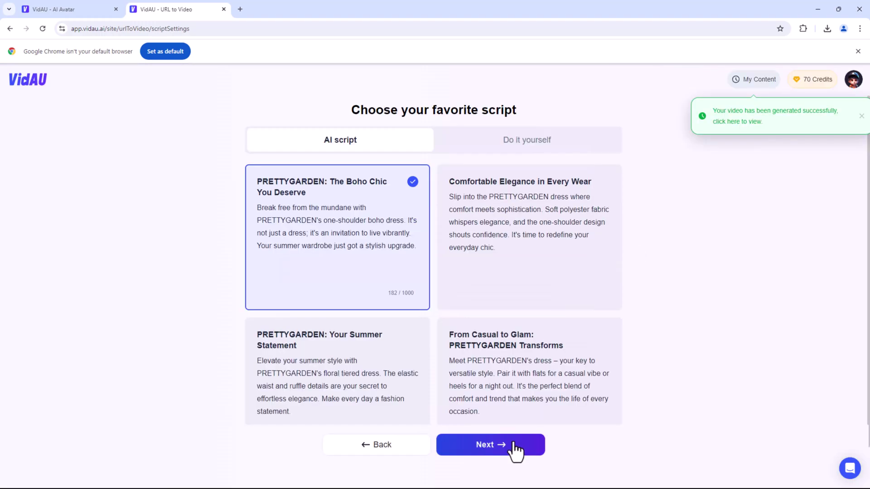
left_click(514, 444)
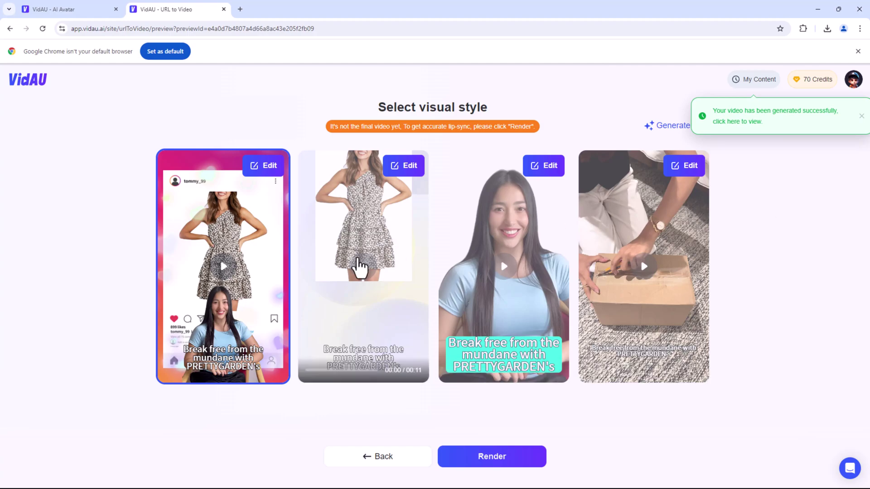
left_click(361, 268)
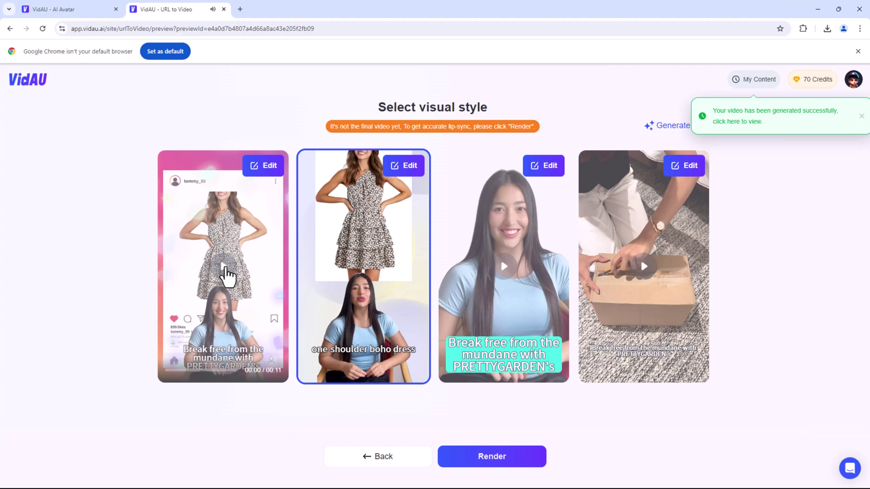
Preview styles one, three and four, pause the fourth, then return to the Sarah editor
left_click(226, 274)
left_click(516, 281)
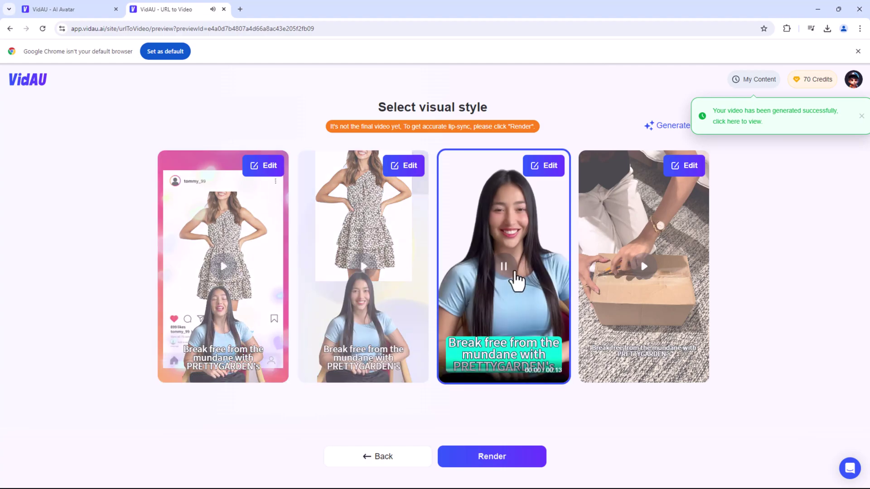
left_click(647, 273)
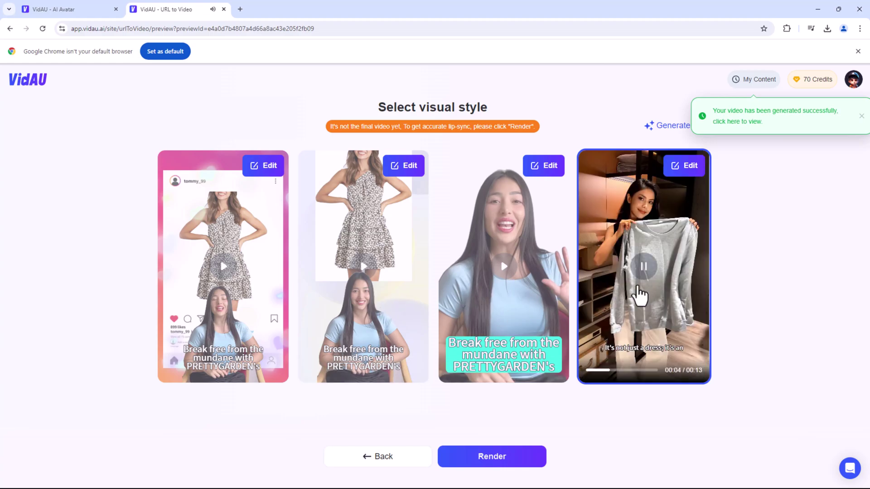
left_click(645, 277)
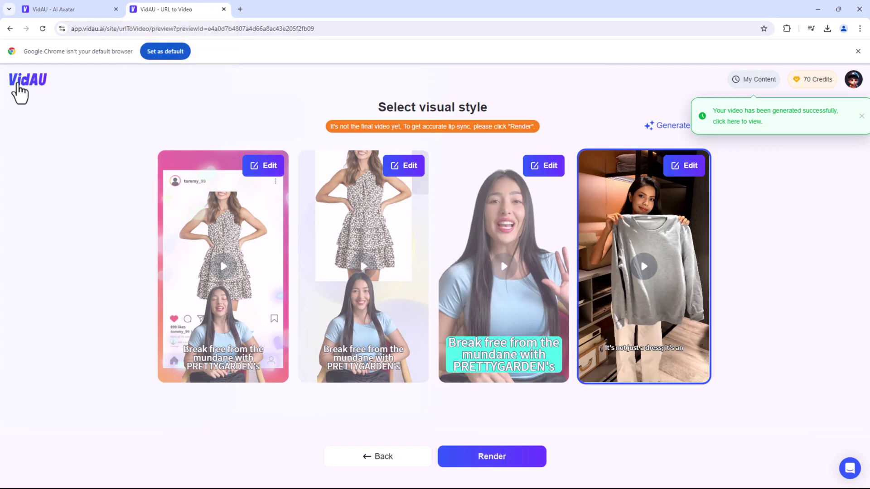
left_click(18, 84)
left_click(88, 9)
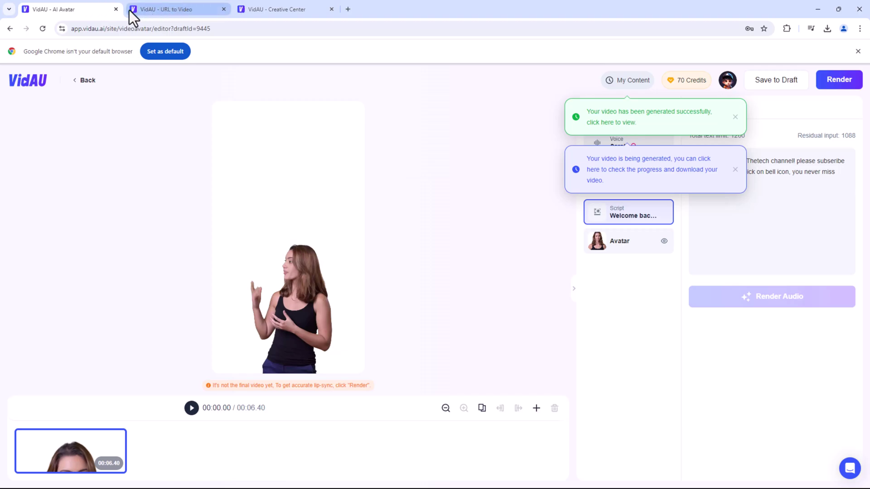
Close the Sarah avatar editor tab
left_click(116, 9)
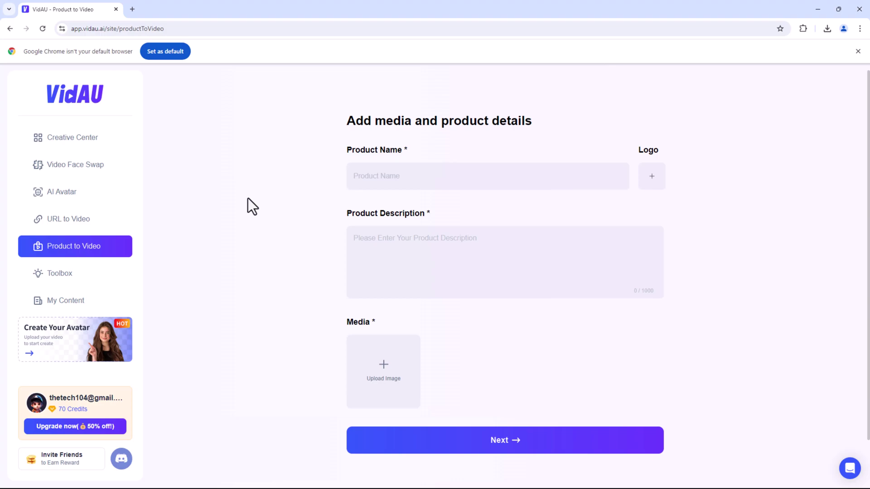
Name the product 'Face Wash' and add a logo image
left_click(528, 174)
type("Face Wash")
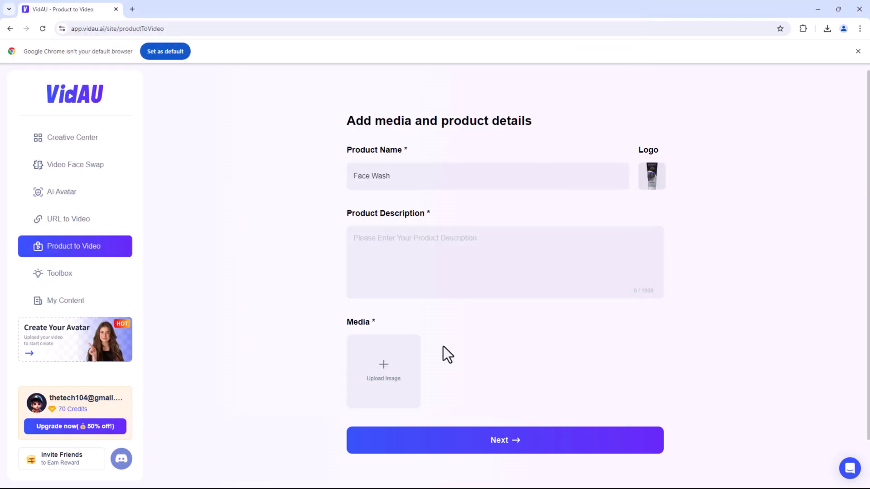
left_click(383, 371)
Upload the product images and paste in the Face Wash product description
left_click(357, 84)
left_click(106, 84, "ctrl")
left_click(156, 84, "ctrl")
left_click(564, 383)
left_click(484, 247)
type("Ponds Pure Detox Pollution Out + Purity Facial Foam")
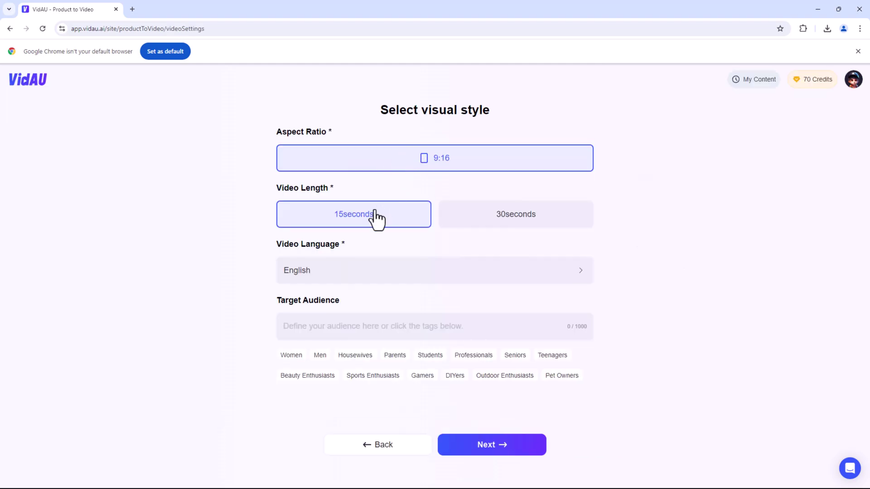
Keep English as the video language and generate scripts for the Face Wash video
left_click(366, 277)
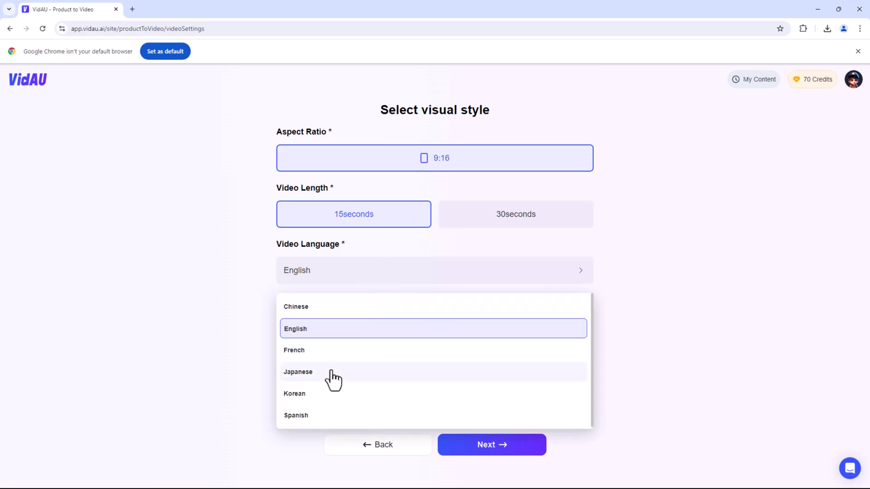
left_click(284, 327)
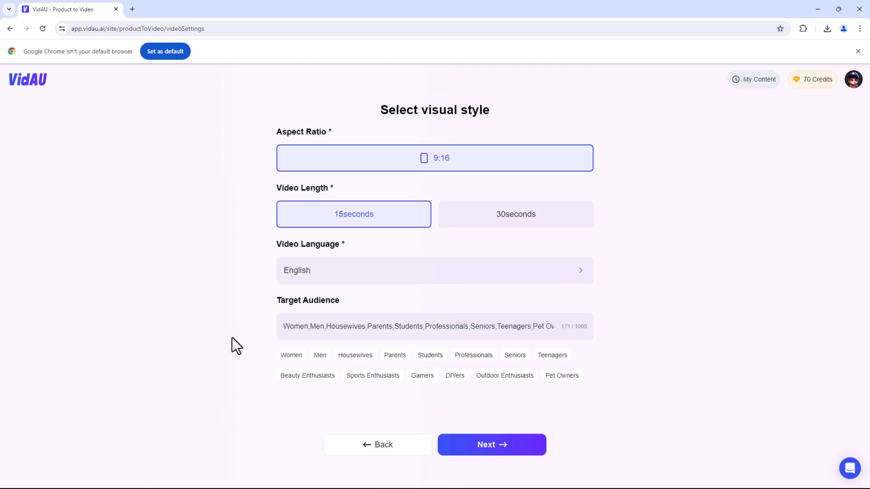
left_click(507, 447)
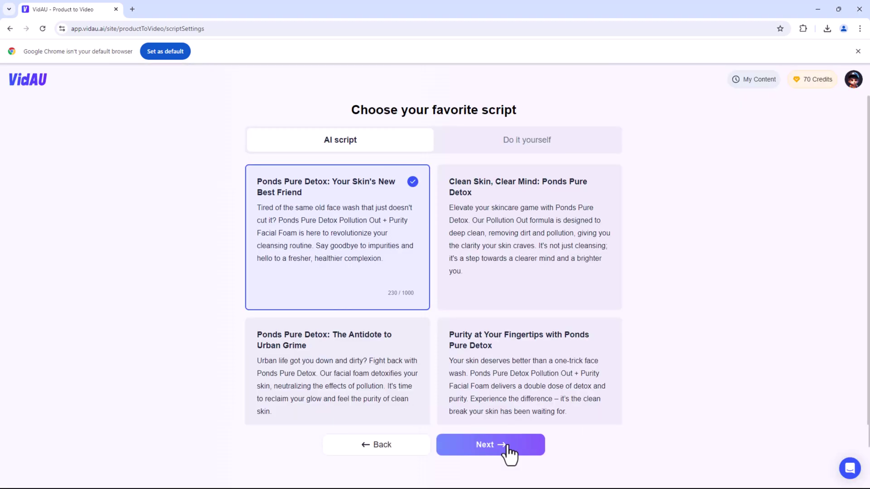
Create the project from the second script and open the first visual style (woman packing a box) in the editor
left_click(501, 447)
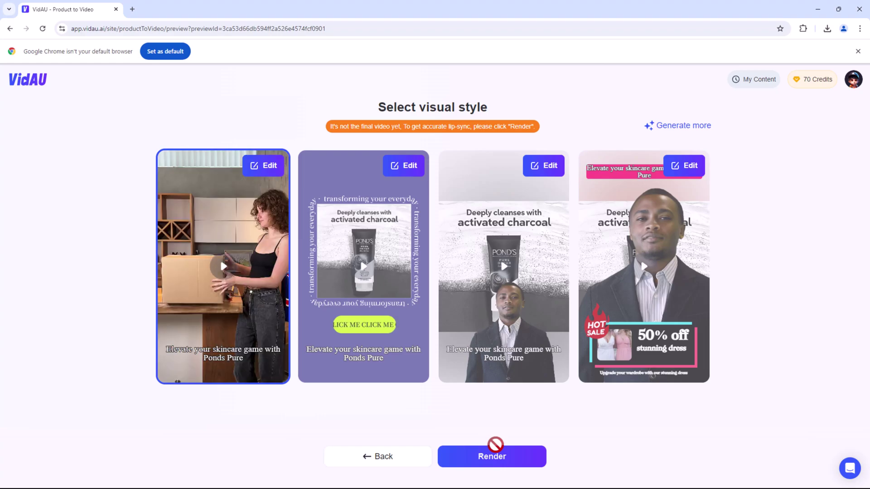
left_click(495, 455)
left_click(506, 270)
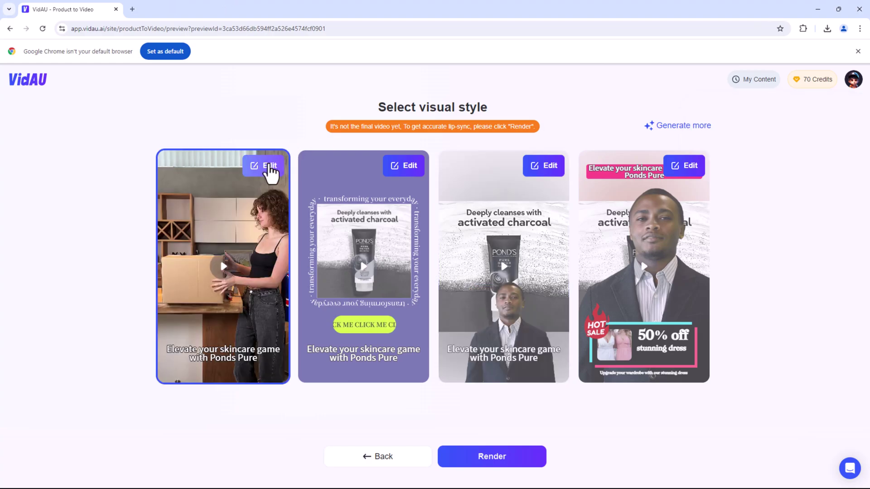
left_click(269, 166)
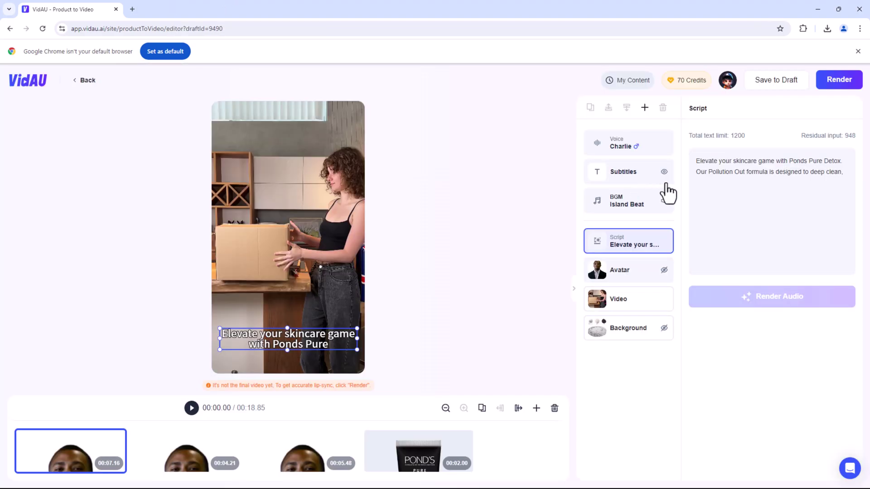
Apply the yellow subtitle style to the face wash video and view its voice settings
left_click(761, 174)
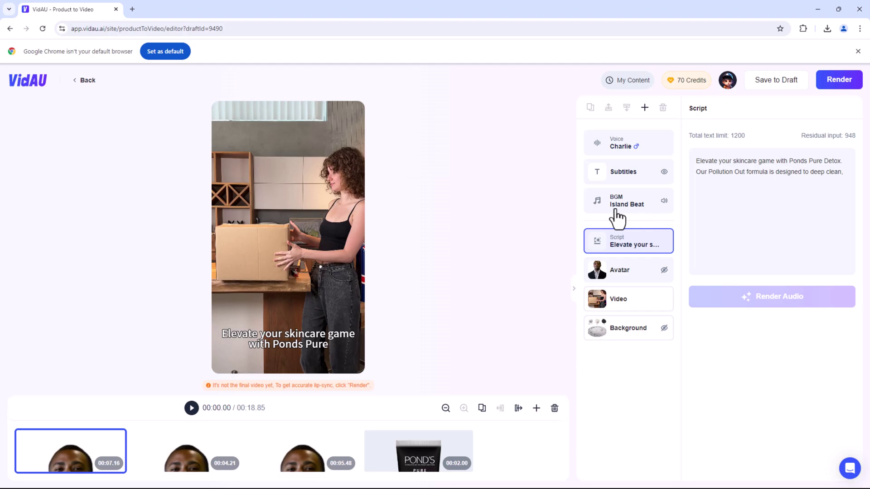
left_click(624, 171)
left_click(782, 360)
left_click(623, 143)
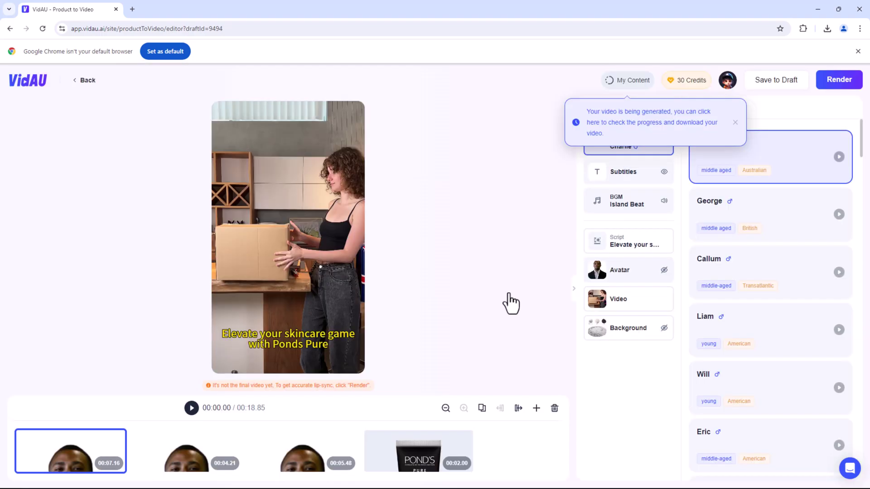
Check the video's rendering progress in My Content, then go to the Toolbox page
left_click(652, 122)
mouse_move(178, 358)
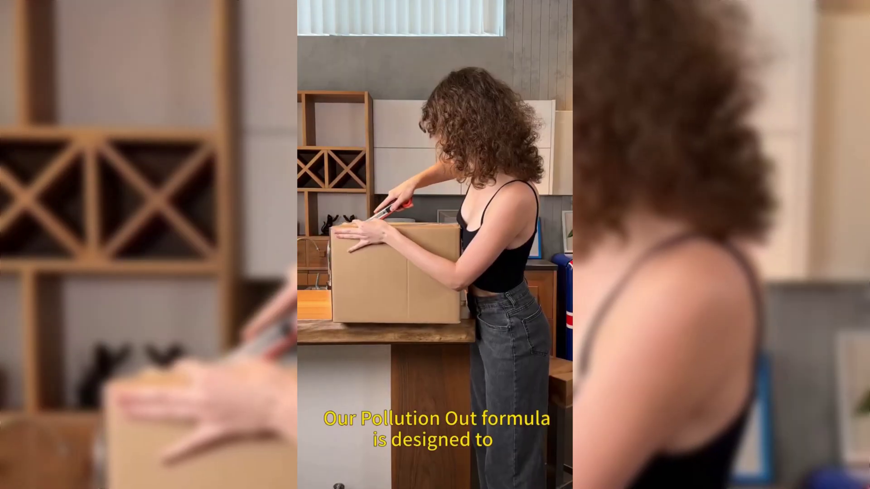
left_click(72, 280)
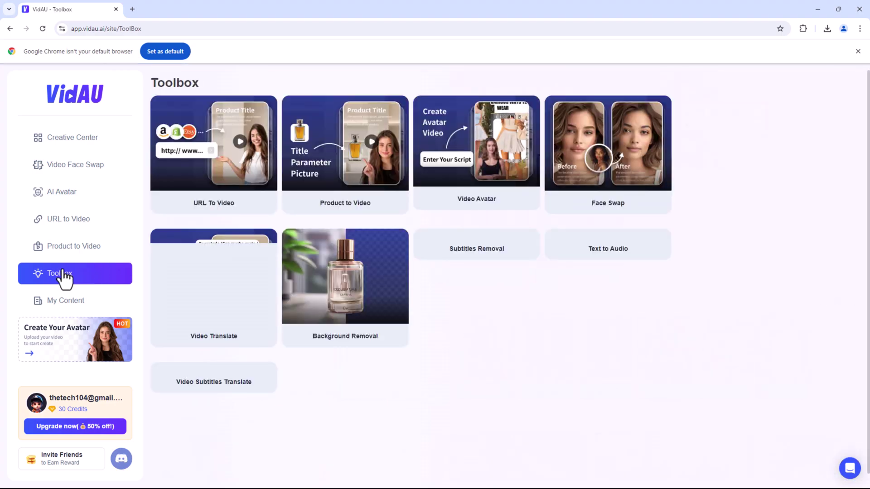
scroll(538, 402, "down", 1)
scroll(538, 402, "up", 1)
scroll(538, 401, "down", 1)
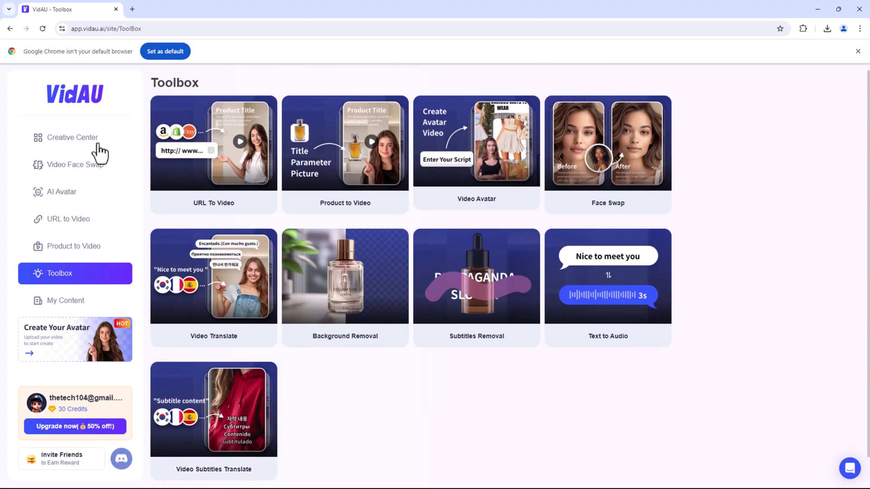
Open the Creative Center and browse the Recommend Avatars and Template & Demo cases sections
left_click(98, 144)
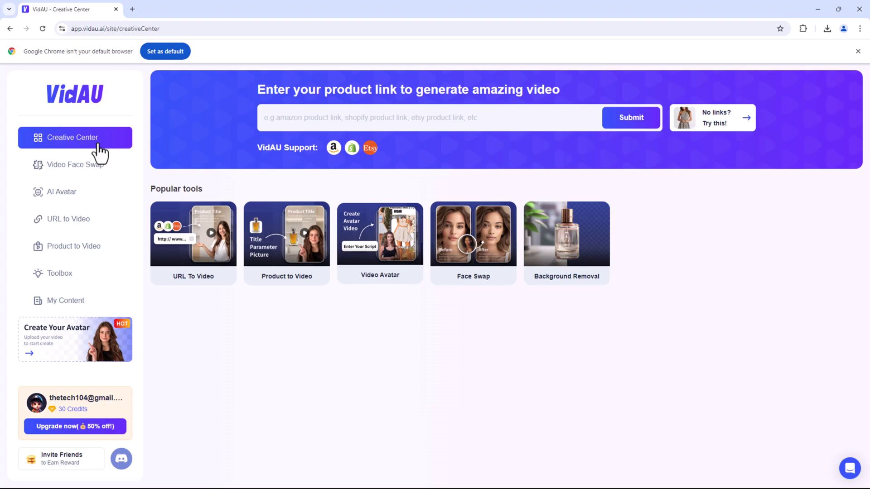
scroll(714, 294, "down", 3)
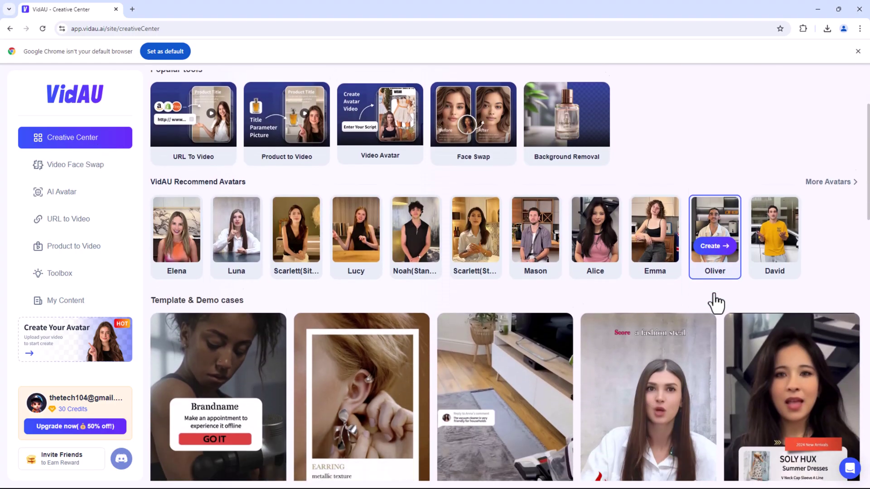
scroll(714, 293, "up", 2)
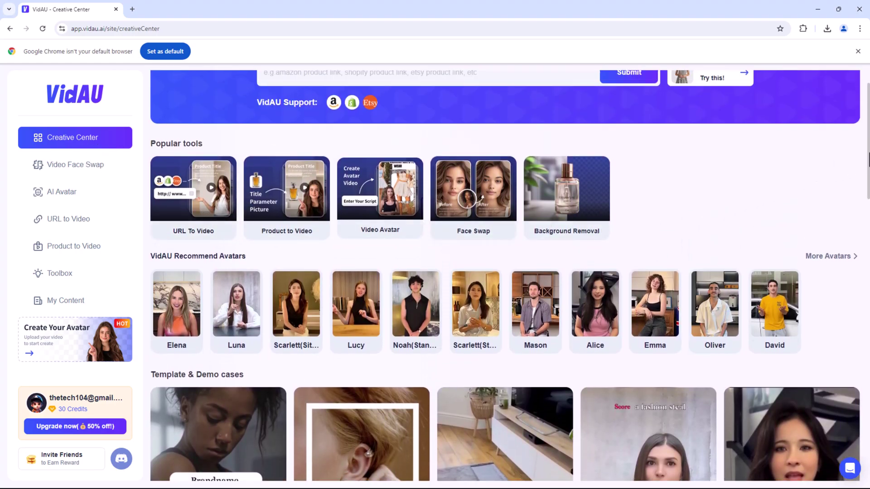
scroll(509, 275, "down", 5)
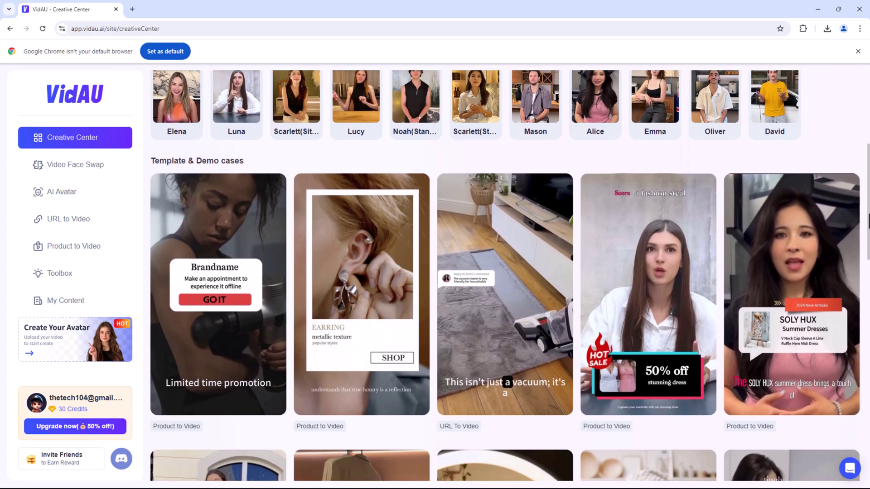
scroll(795, 233, "down", 1)
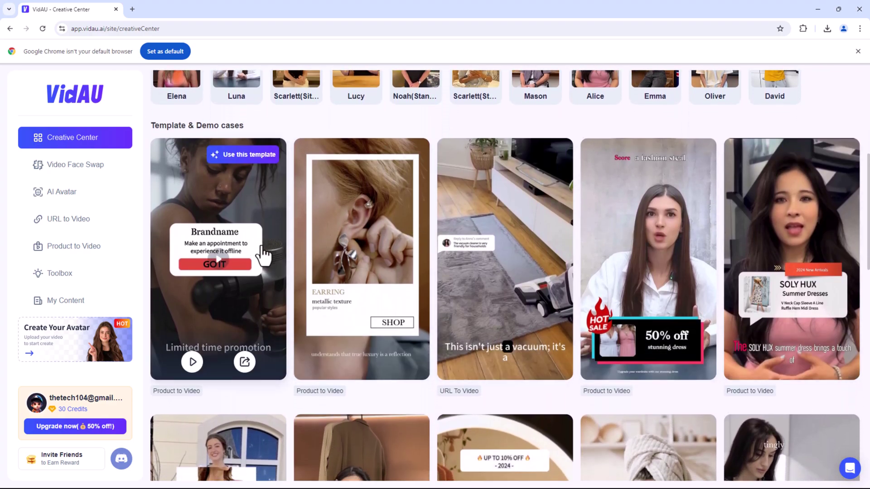
scroll(263, 255, "down", 5)
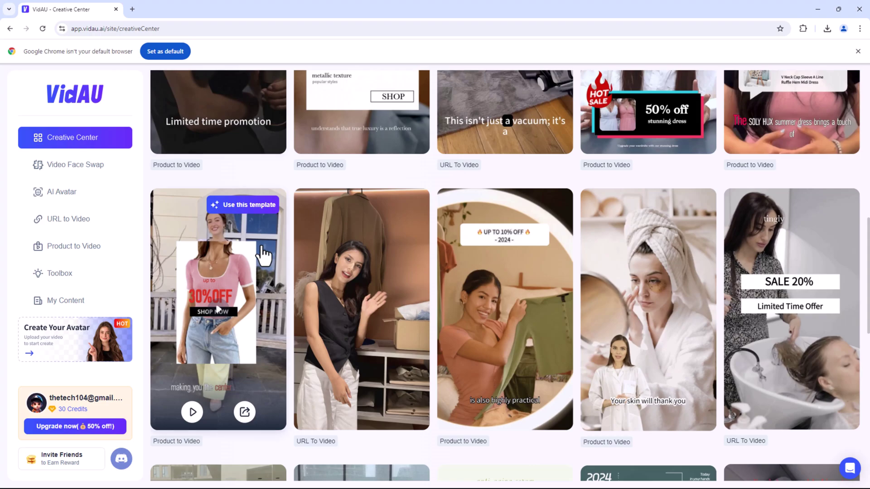
scroll(738, 320, "down", 4)
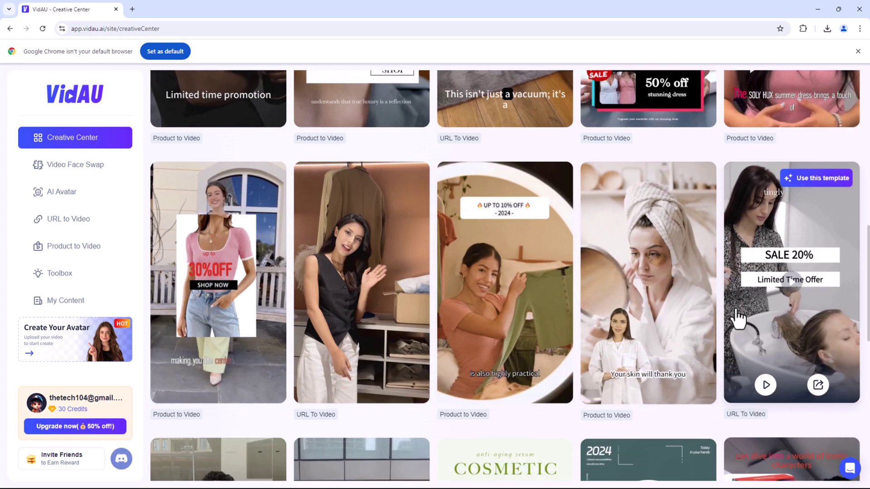
scroll(436, 350, "down", 4)
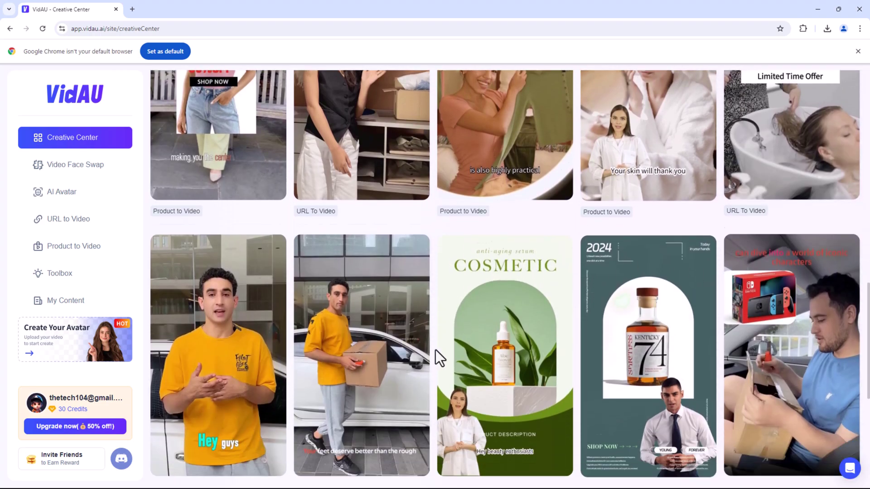
scroll(435, 354, "down", 4)
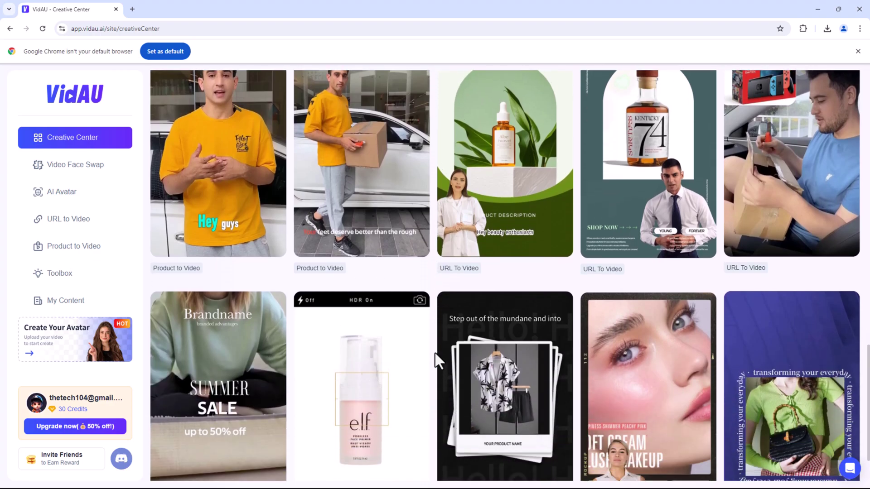
scroll(435, 353, "up", 8)
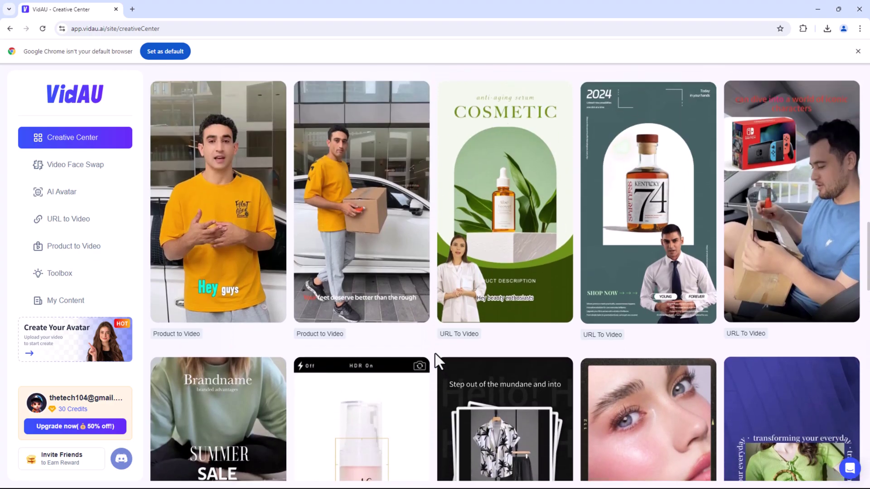
scroll(435, 353, "up", 7)
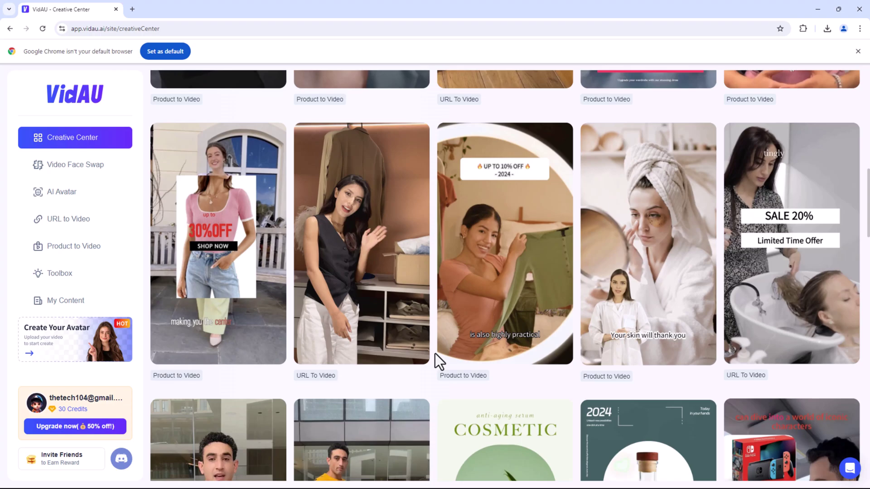
scroll(435, 353, "up", 4)
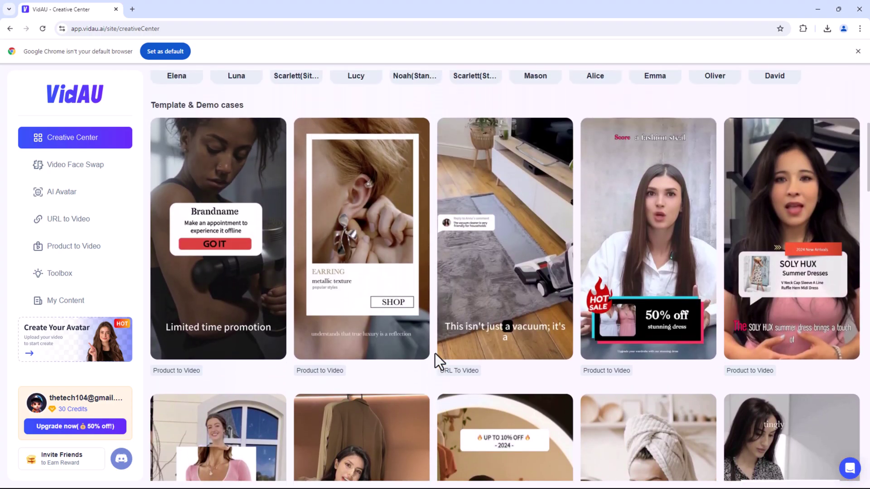
scroll(434, 354, "up", 4)
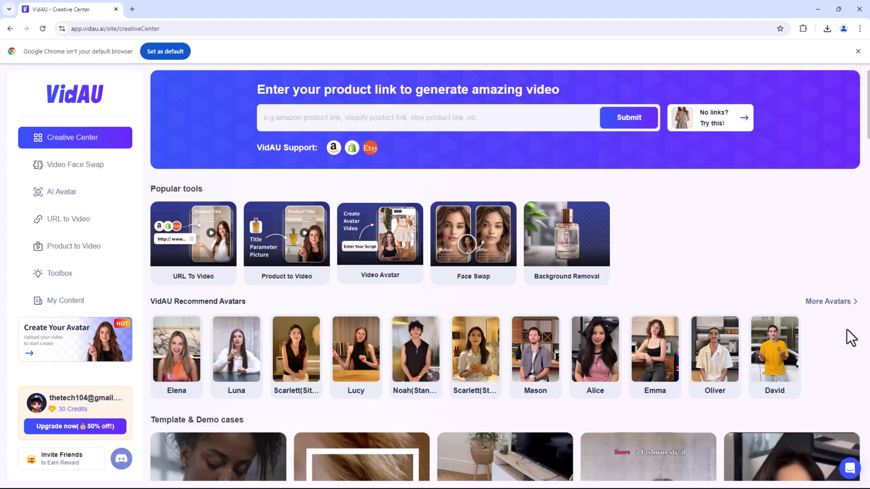
scroll(623, 365, "down", 2)
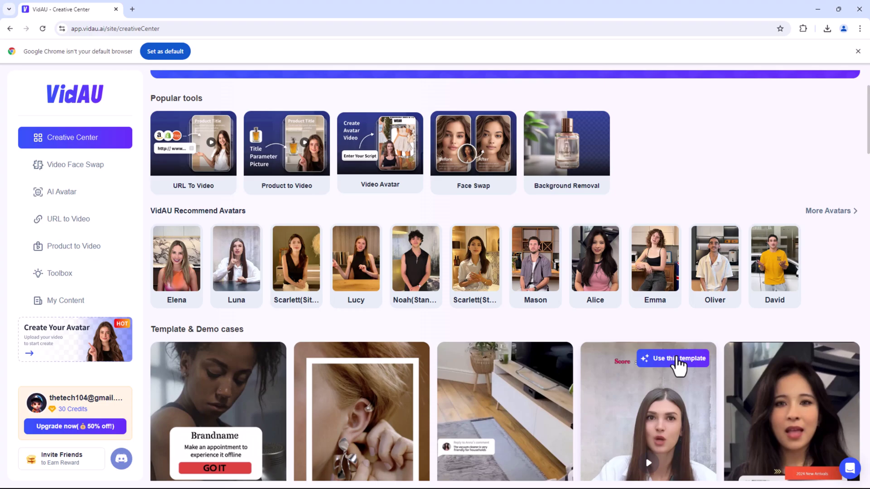
scroll(408, 362, "down", 3)
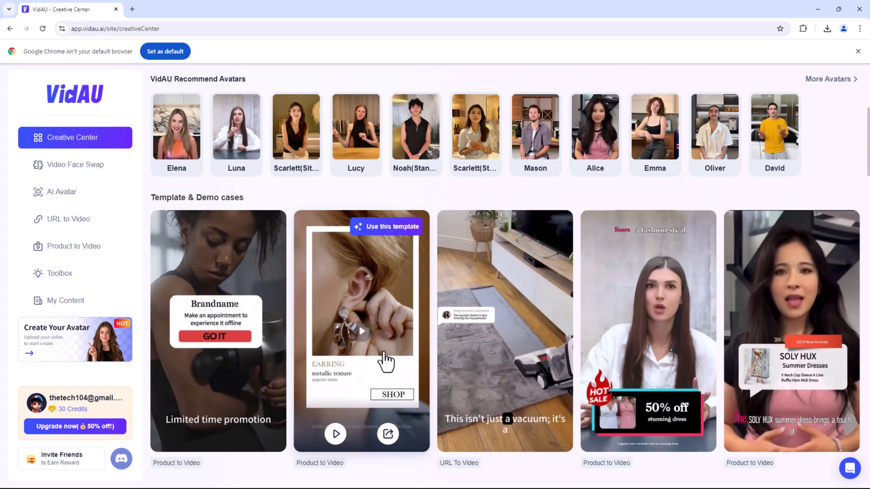